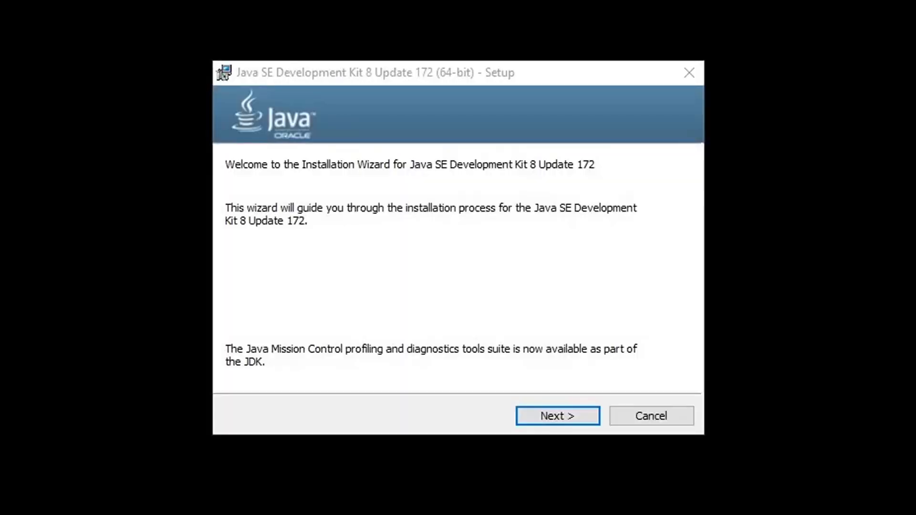
Step: Install JDK 8 Update 172 with the default features and default JRE destination folder
left_click(562, 418)
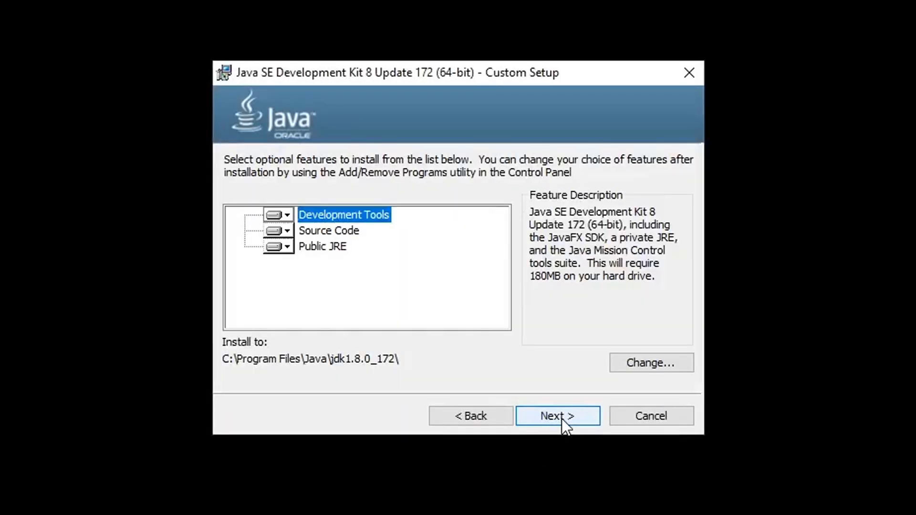
left_click(562, 418)
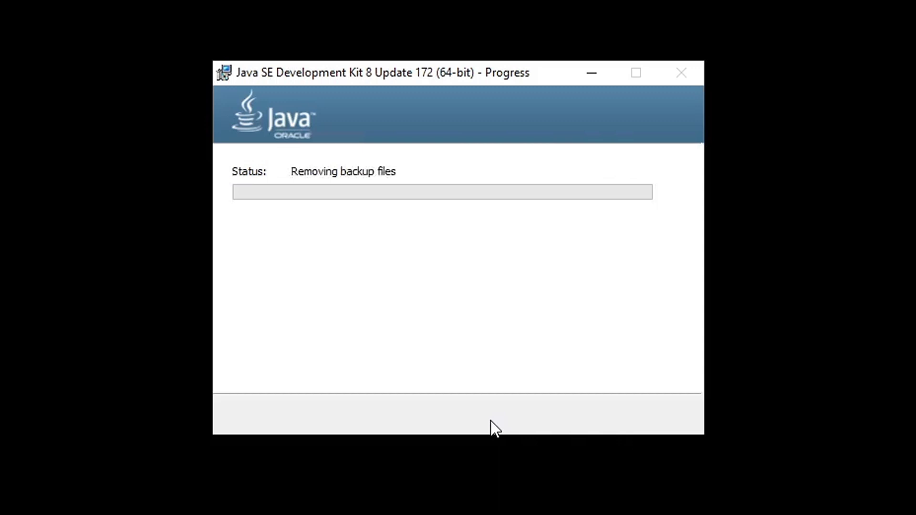
left_click(640, 437)
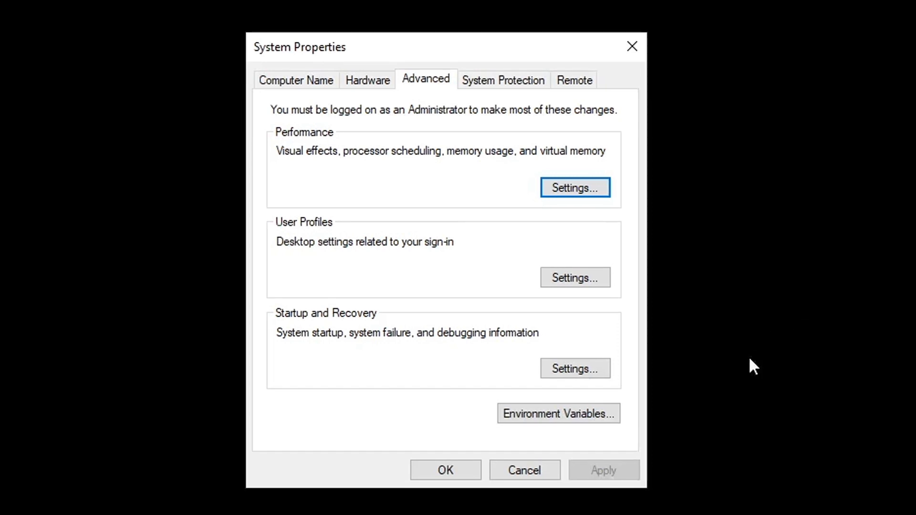
Step: Add C:\Program Files\Java\jdk1.8.0_172\bin as a new entry in the system Path
left_click(546, 414)
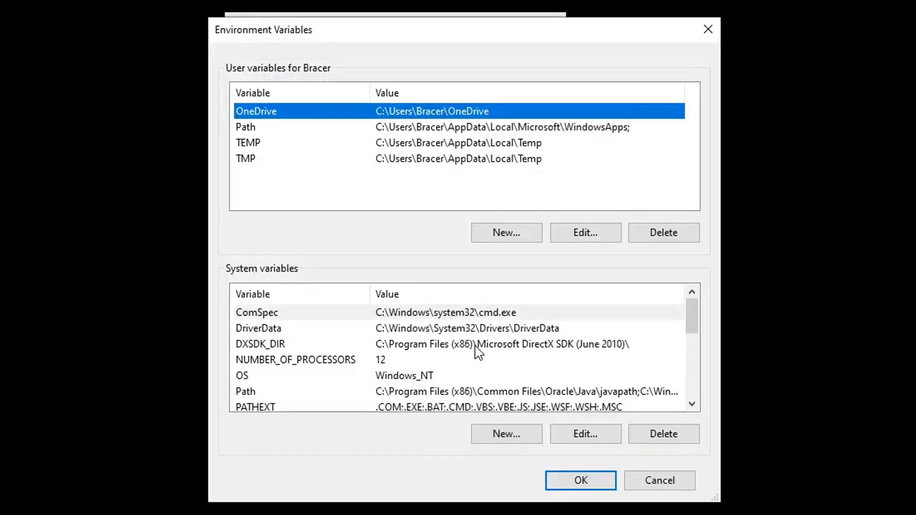
left_click(260, 390)
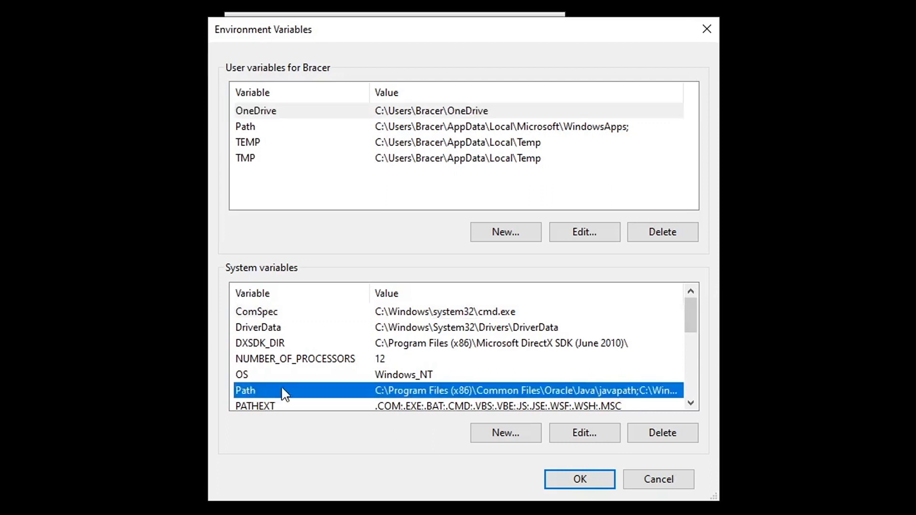
double_click(308, 392)
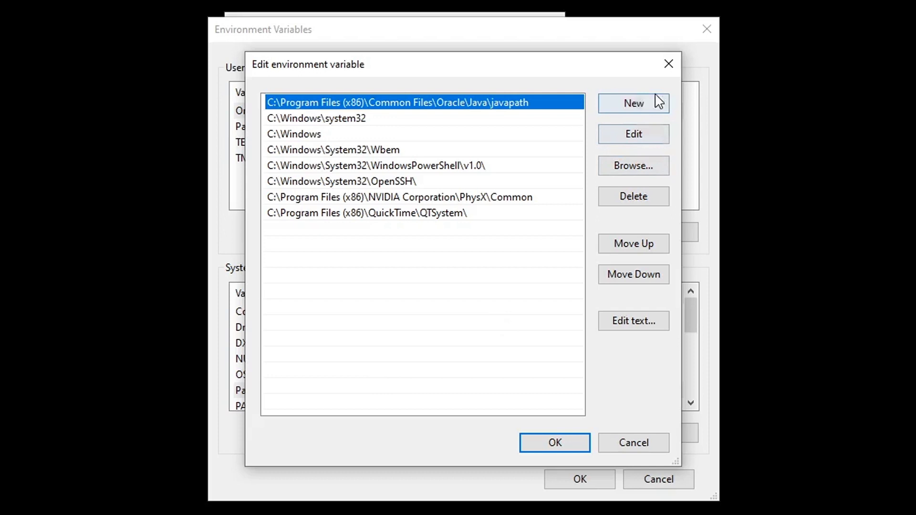
left_click(641, 113)
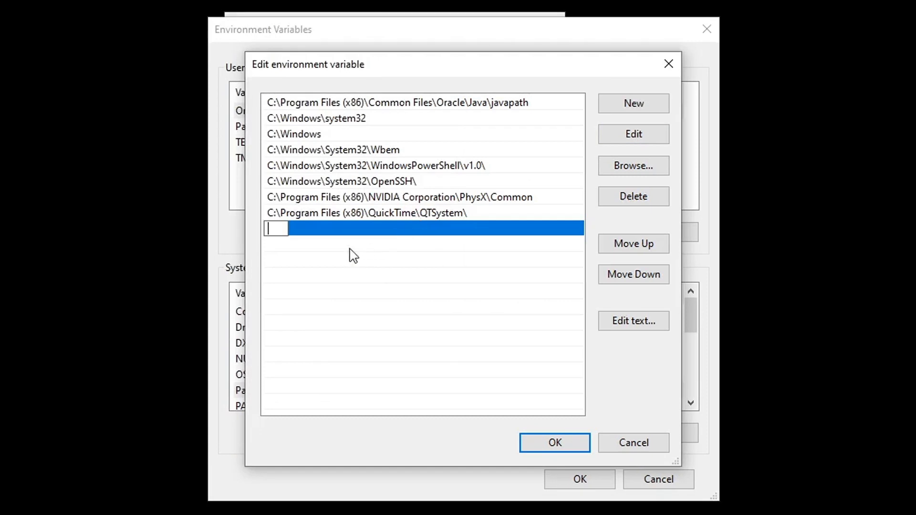
right_click(282, 226)
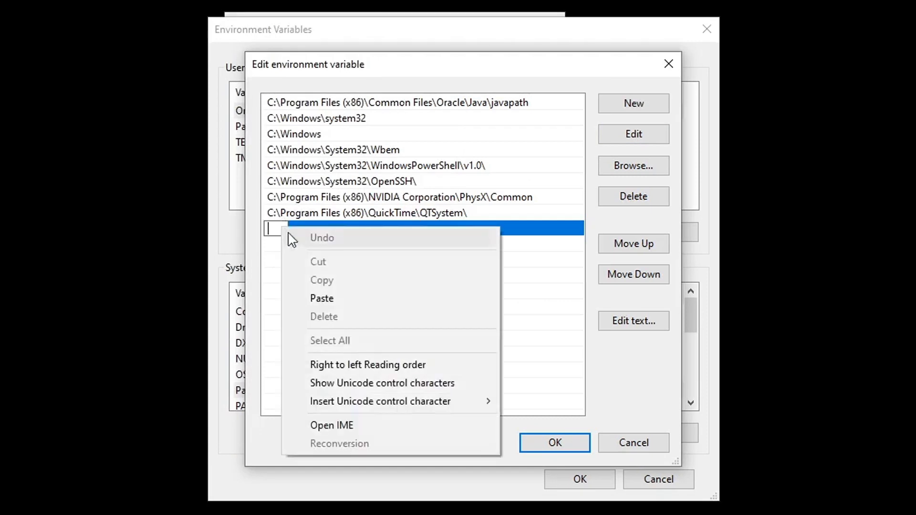
left_click(328, 295)
left_click(335, 293)
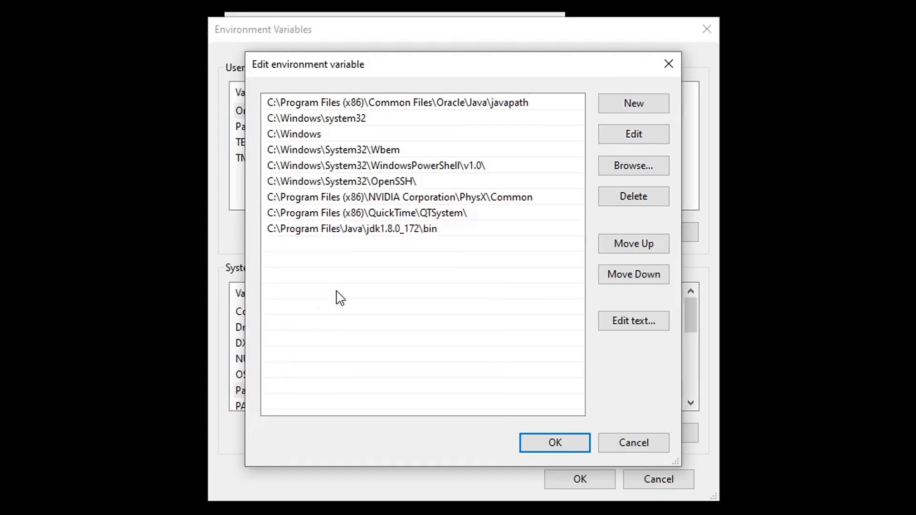
Step: Add C:\Program Files\Java\jre1.8.0_172\bin as another Path entry and save the variable
left_click(623, 105)
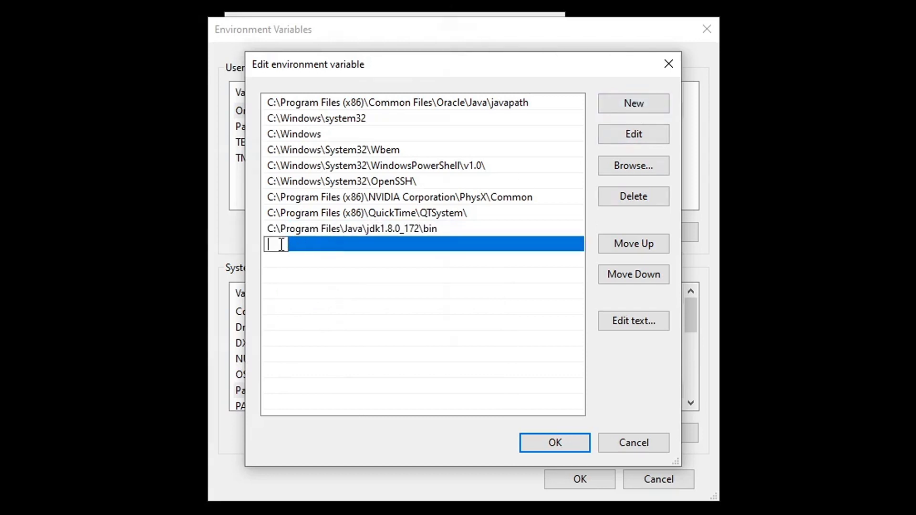
right_click(282, 244)
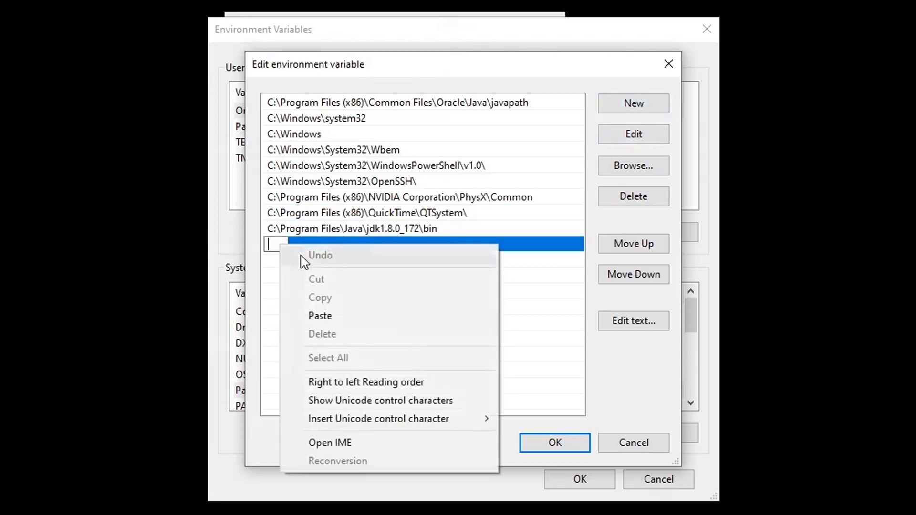
left_click(370, 317)
left_click(385, 322)
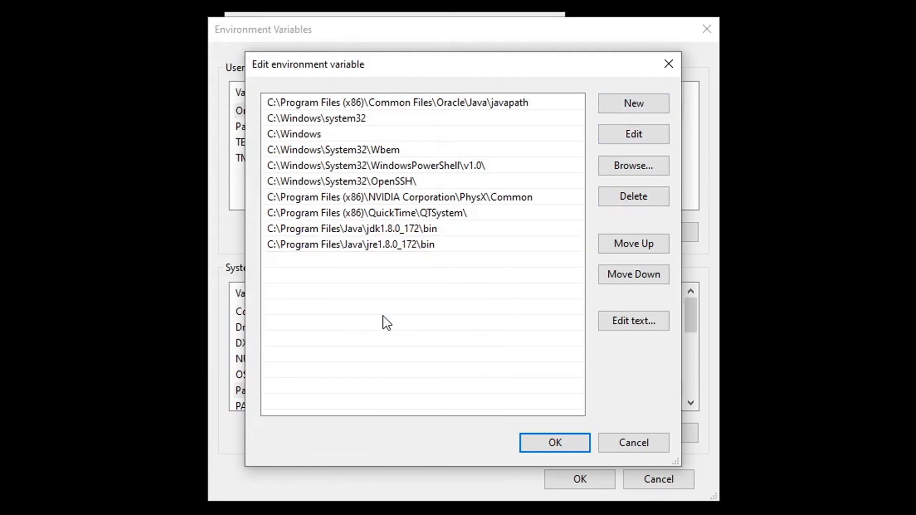
left_click(555, 443)
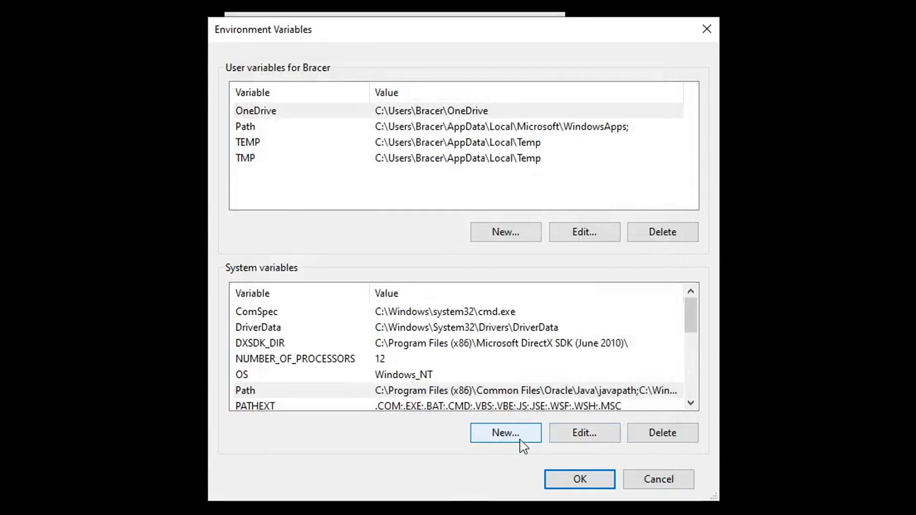
Step: Create system variable JAVA_HOME set to C:\Program Files\Java\jdk1.8.0_172 and keep the changes
left_click(529, 437)
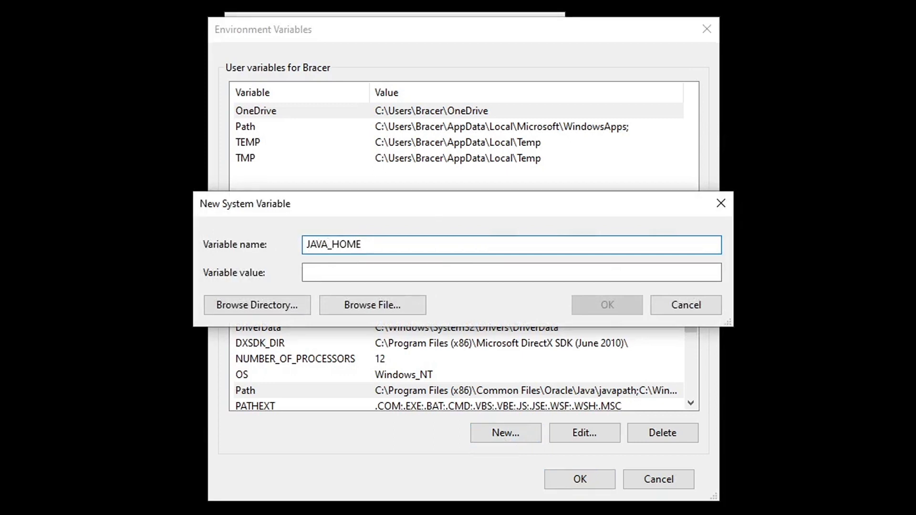
left_click(402, 274)
type("C:\\Program Files\\Java\\jdk1.8.0_172")
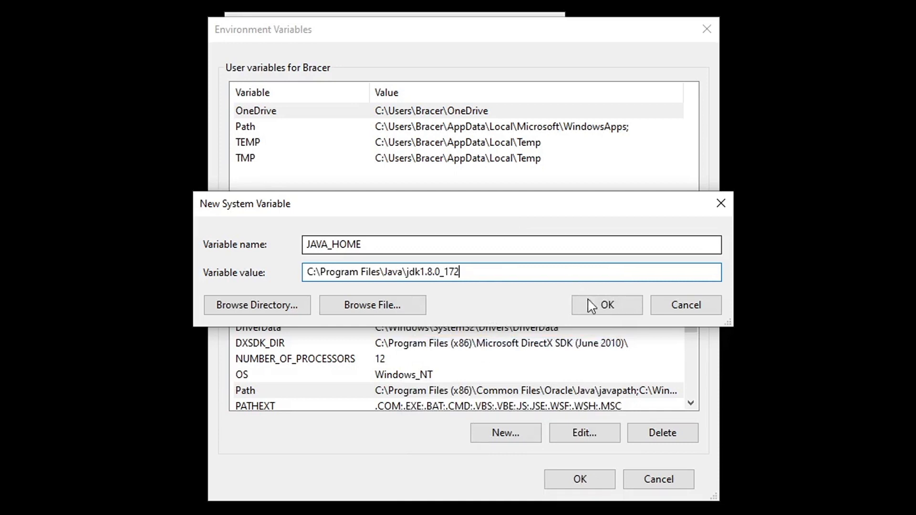
left_click(609, 308)
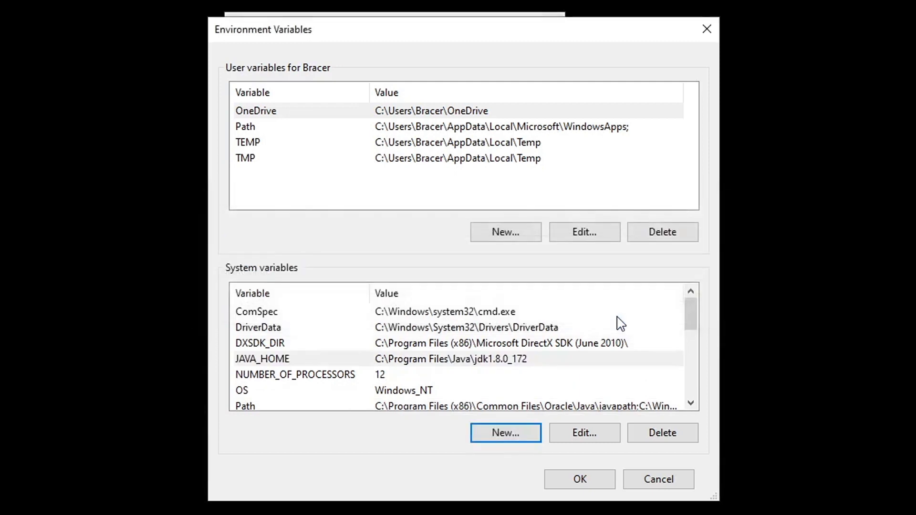
left_click(581, 479)
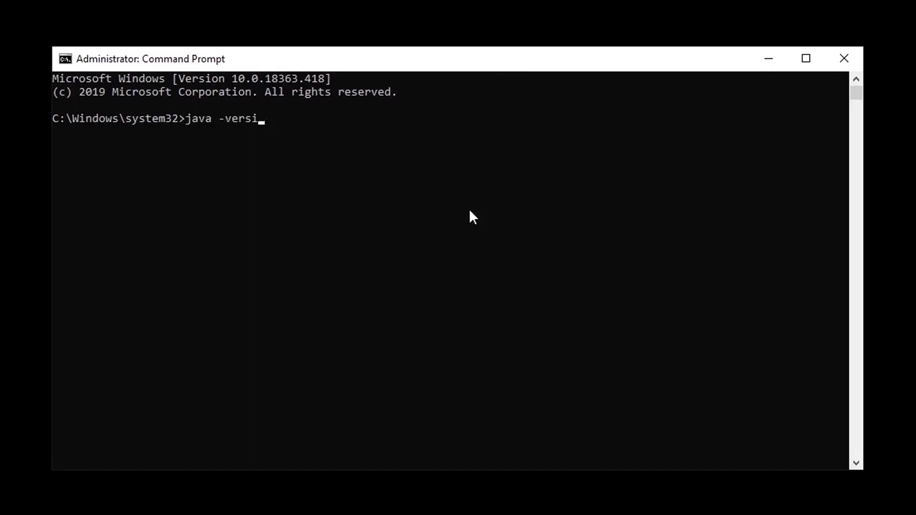
Step: Run the java -version check, which reports version 1.8.0_172
type("on")
key("Return")
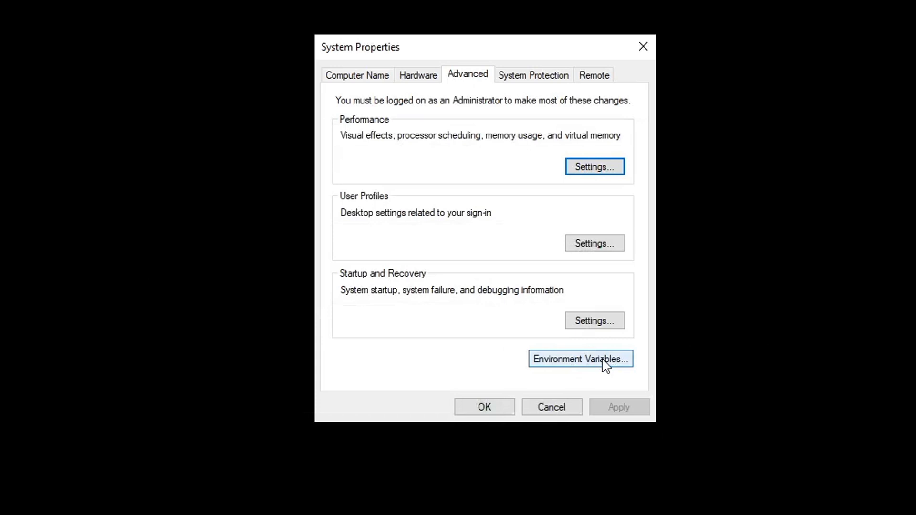
Step: Append C:\gradle-6.7.1\bin as a new system Path entry and save the variable
left_click(602, 360)
left_click_drag(690, 321, 687, 338)
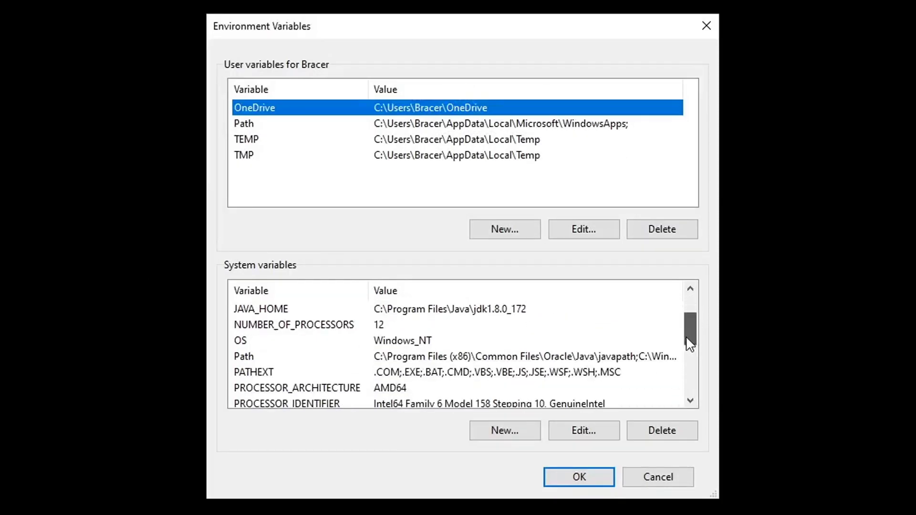
left_click(282, 361)
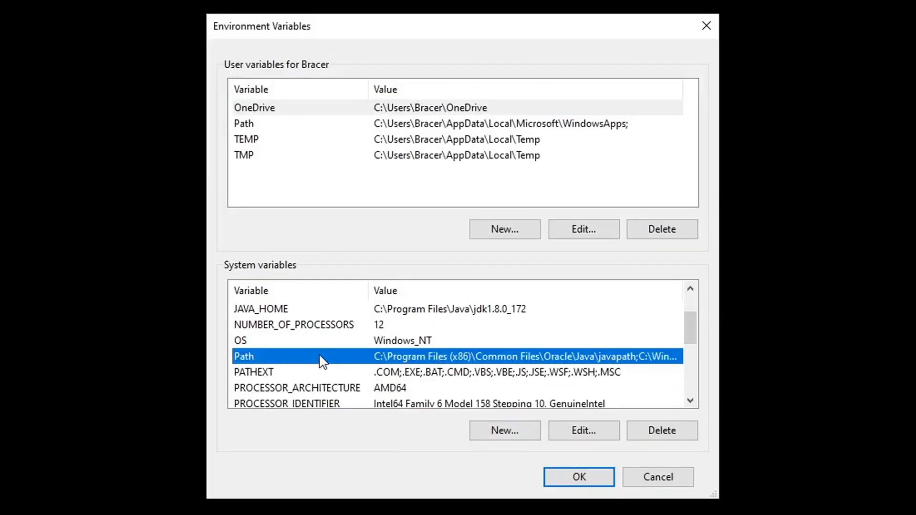
double_click(320, 361)
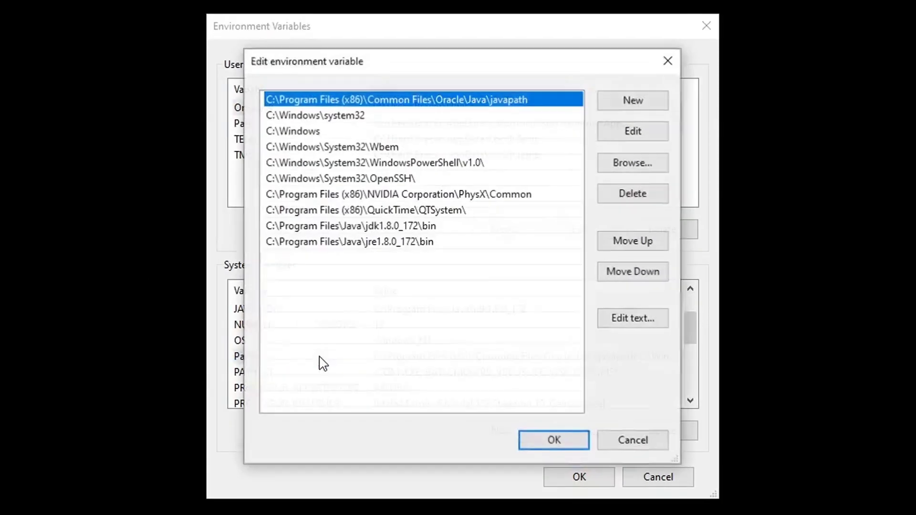
left_click(616, 106)
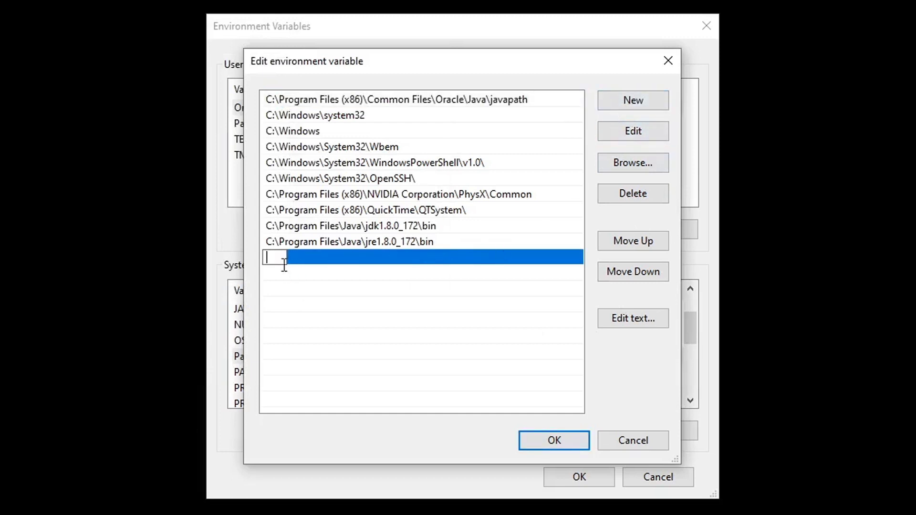
right_click(284, 265)
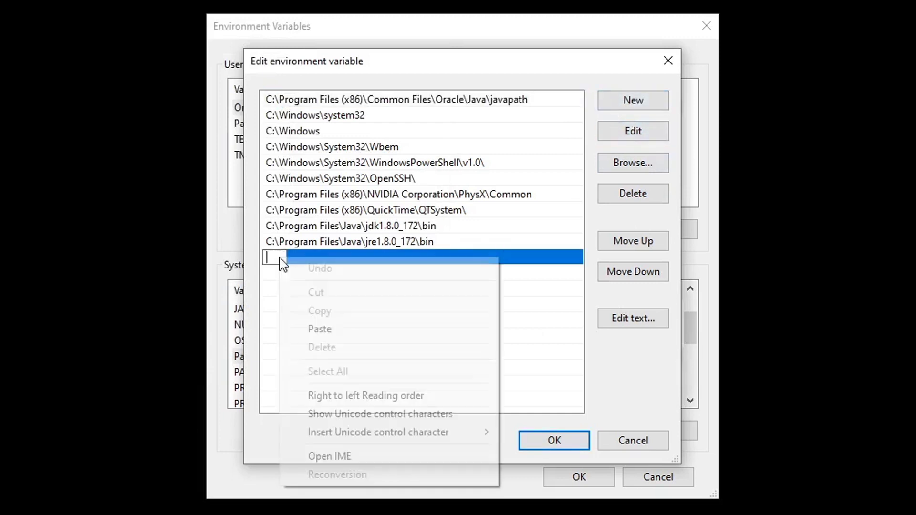
left_click(368, 330)
left_click(372, 334)
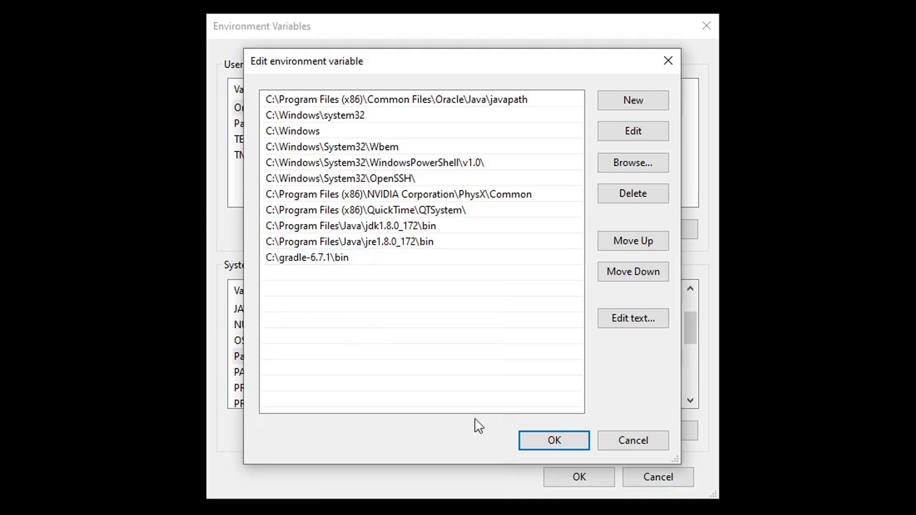
left_click(534, 442)
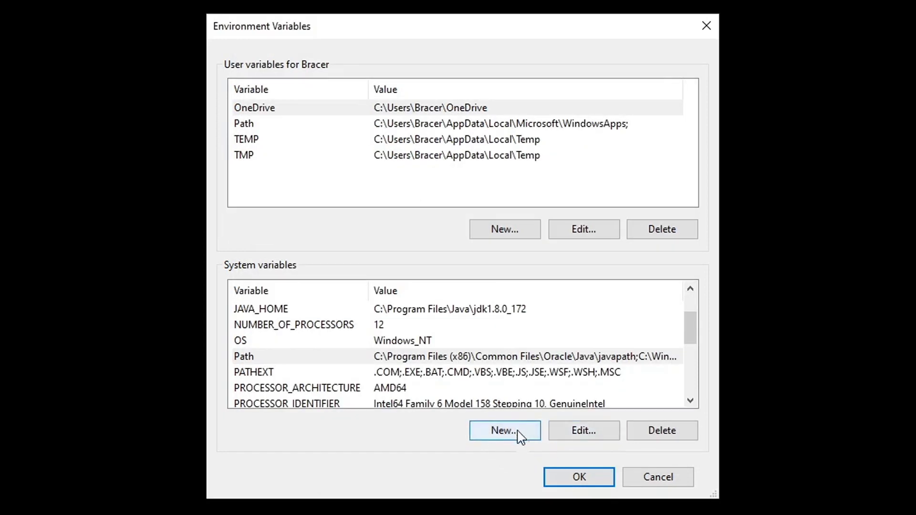
Step: Create system variable GRADLE_HOME set to C:\gradle-6.7.1 and close System Properties, applying changes
left_click(510, 434)
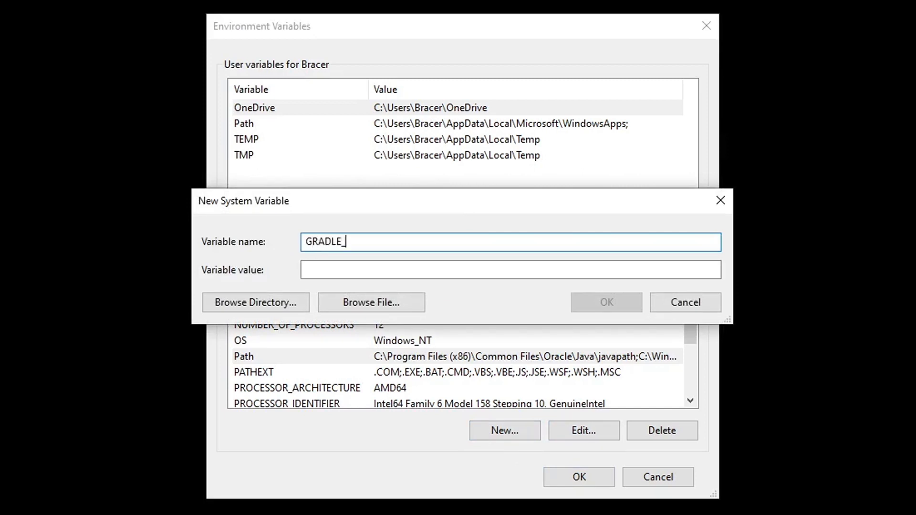
left_click(351, 274)
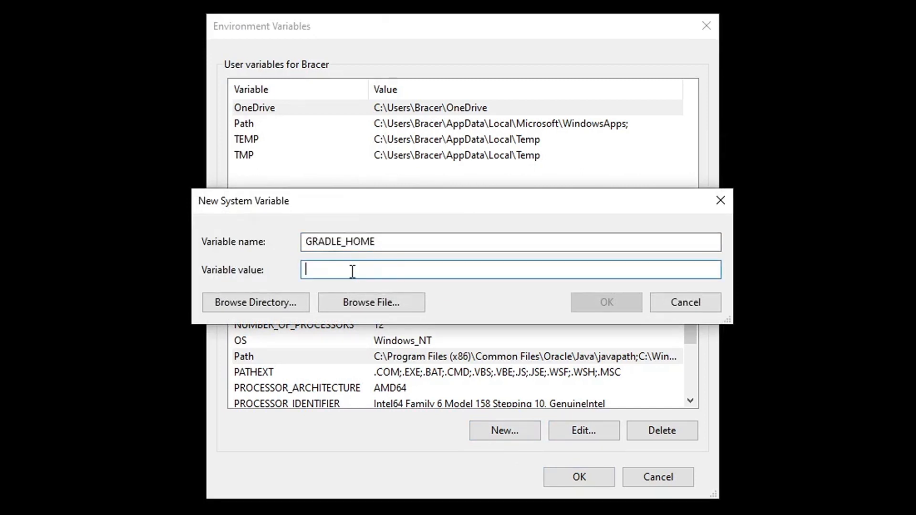
right_click(351, 274)
left_click(410, 342)
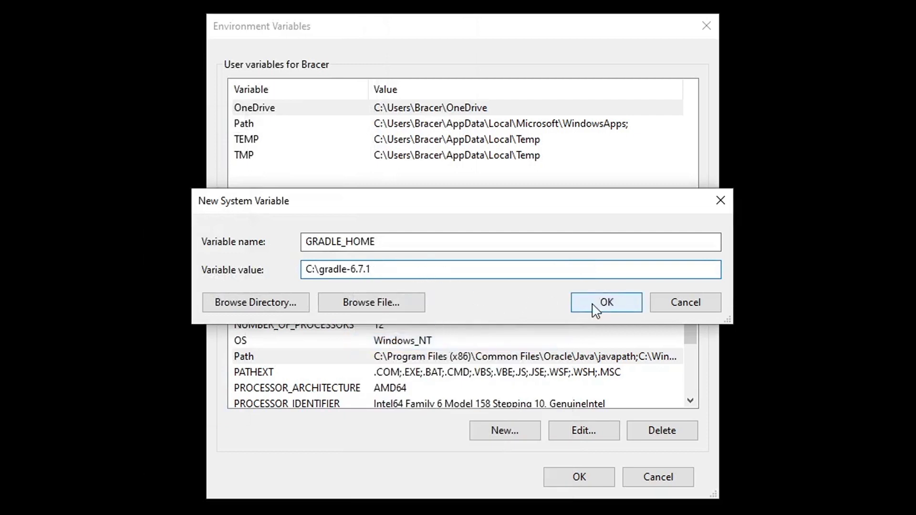
left_click(619, 305)
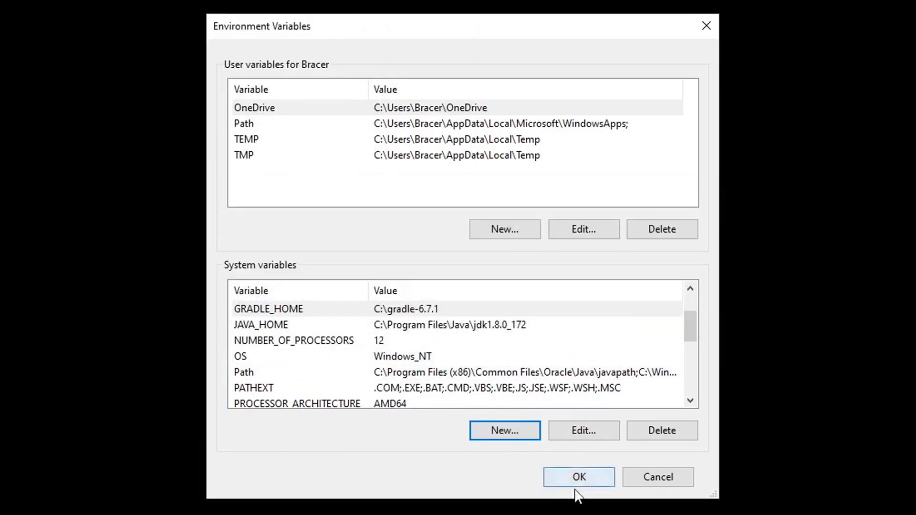
left_click(597, 478)
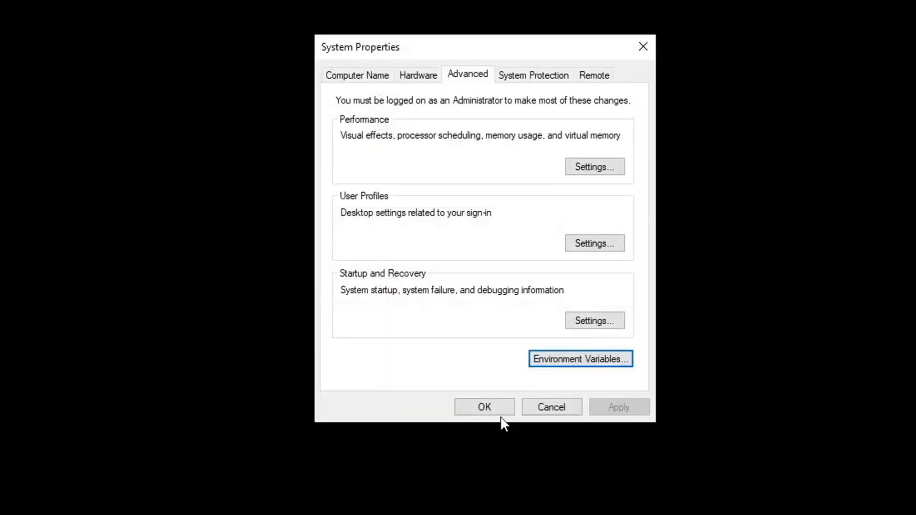
left_click(487, 406)
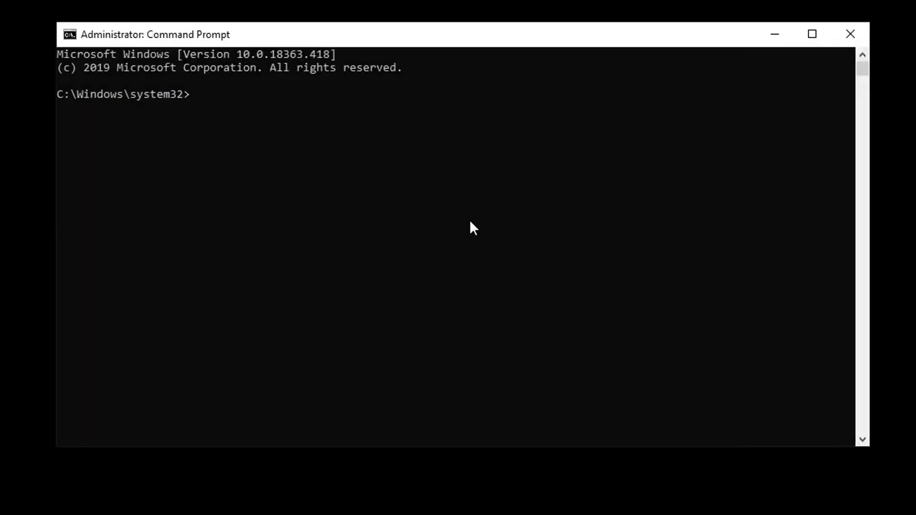
Step: Run gradle -v in Command Prompt to confirm Gradle 6.7.1
left_click(470, 222)
type("gradle -v")
key("Return")
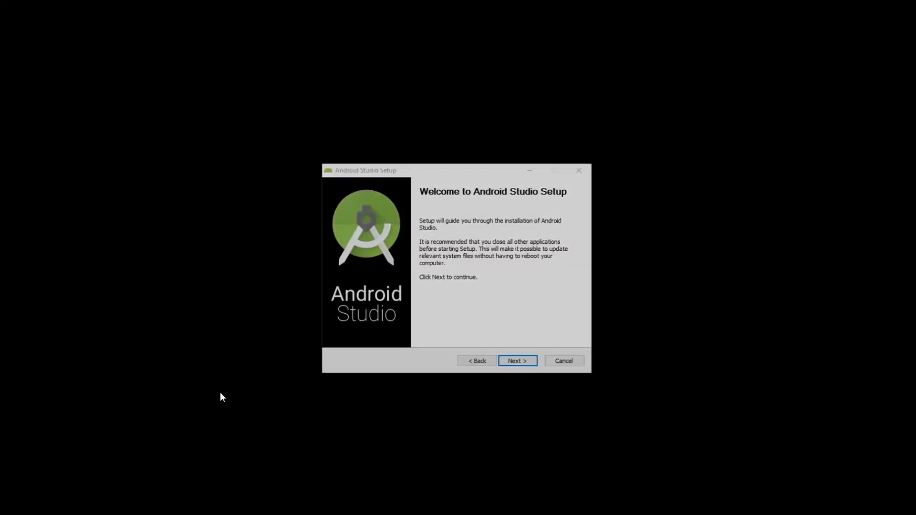
Step: Install Android Studio with default setup options and launch it when finished
left_click(519, 363)
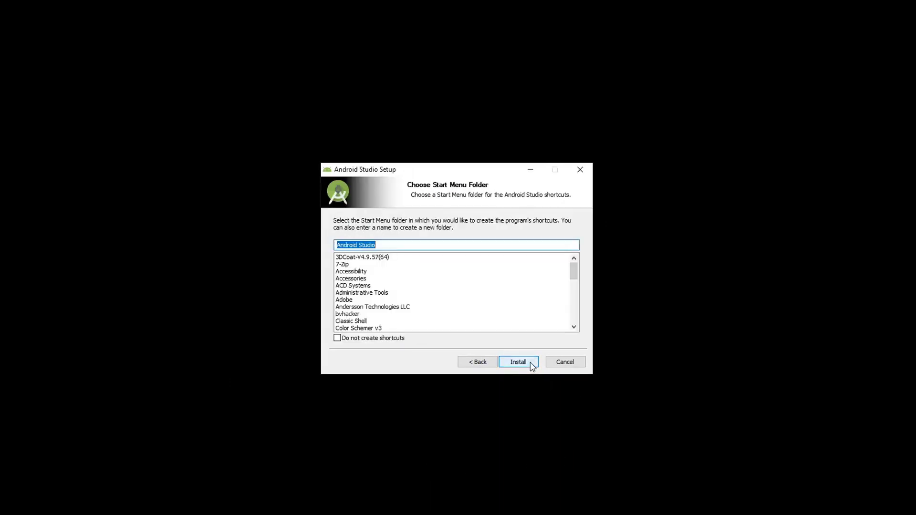
left_click(527, 364)
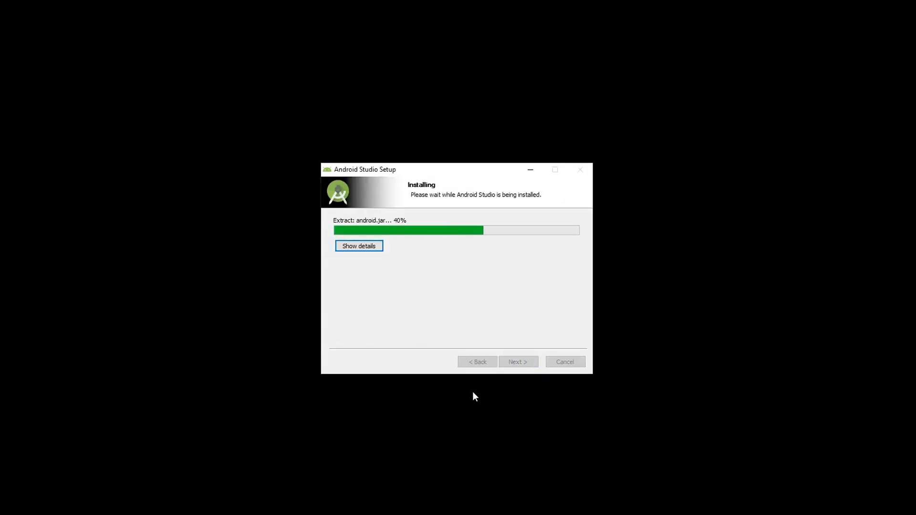
left_click(519, 362)
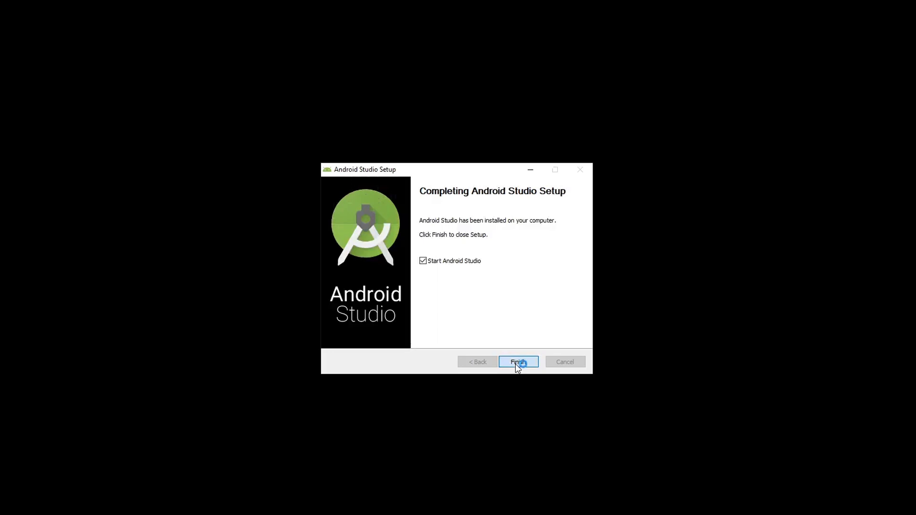
left_click(516, 362)
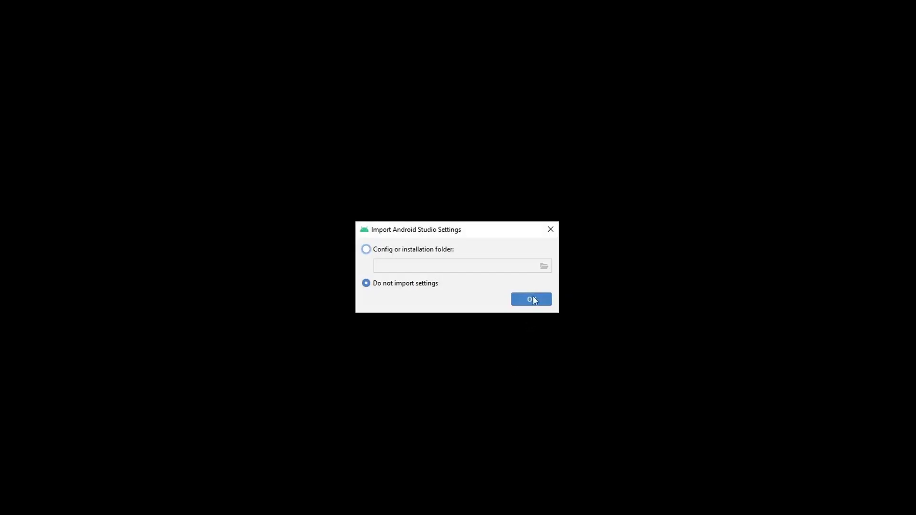
Step: Skip settings import, decline usage statistics, keep the Darcula theme, and download default SDK components
left_click(533, 298)
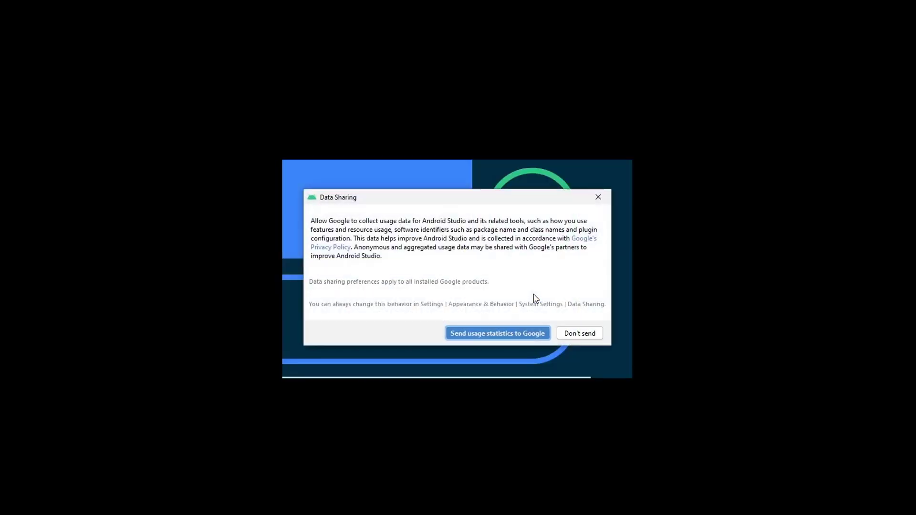
left_click(579, 332)
left_click(547, 425)
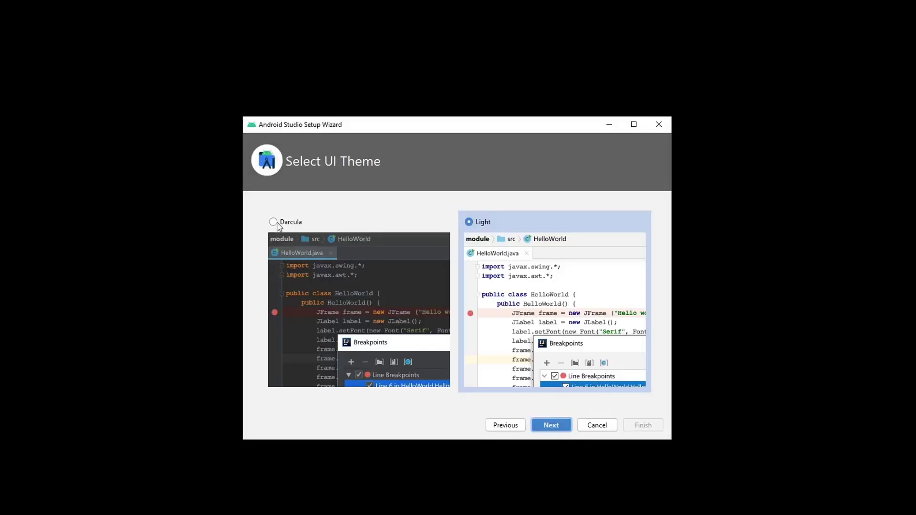
left_click(551, 424)
left_click(645, 425)
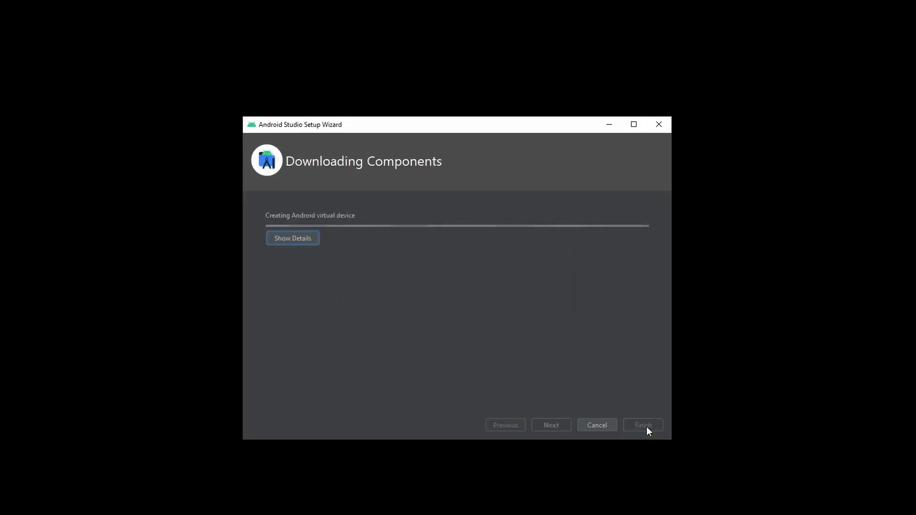
left_click(643, 425)
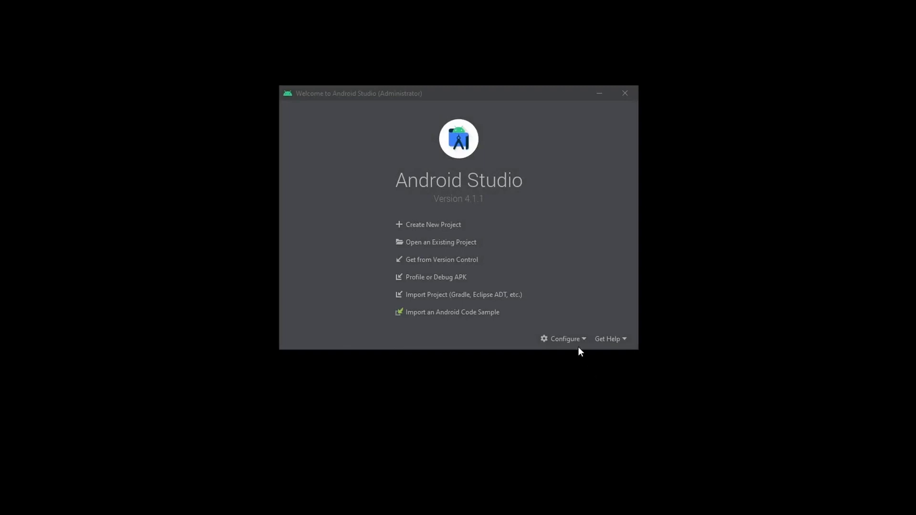
Step: In SDK Manager, select Android 10.0 (Q), accept the license, and install API 29 with sources
left_click(579, 339)
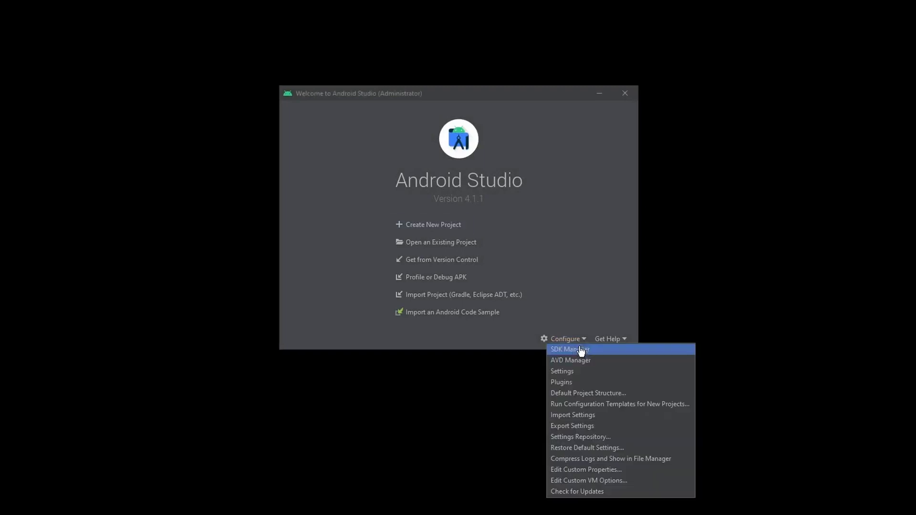
left_click(628, 350)
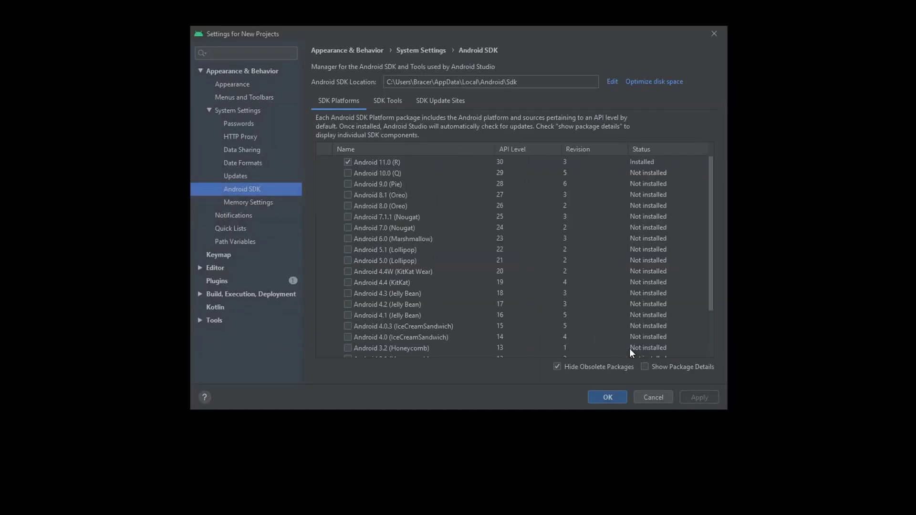
left_click(348, 173)
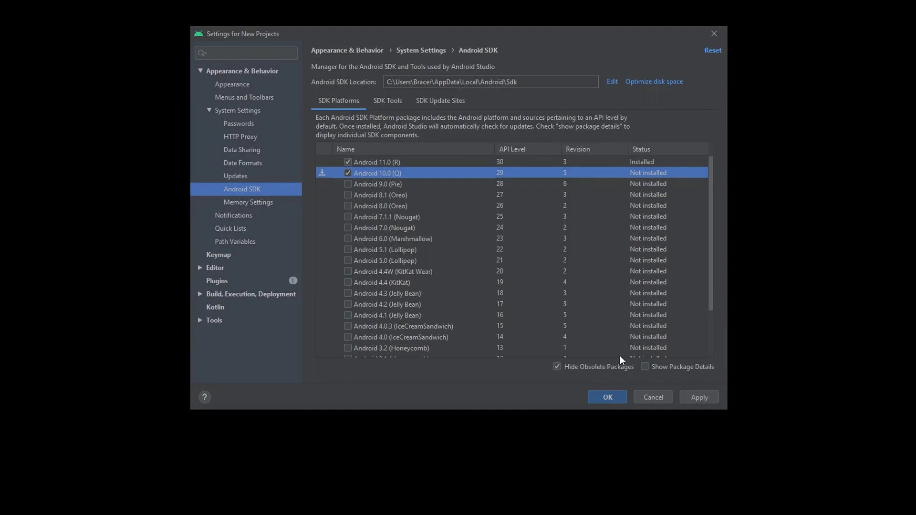
left_click(610, 397)
left_click(451, 266)
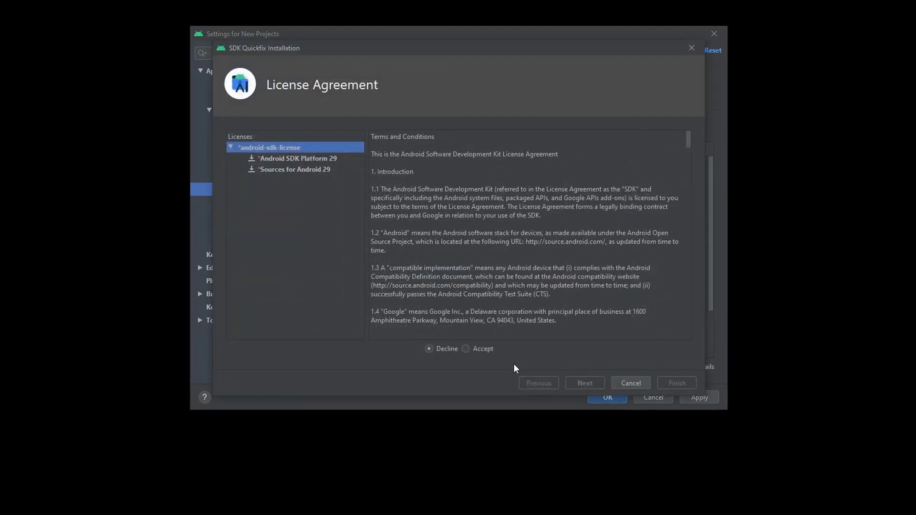
left_click(481, 349)
left_click(585, 383)
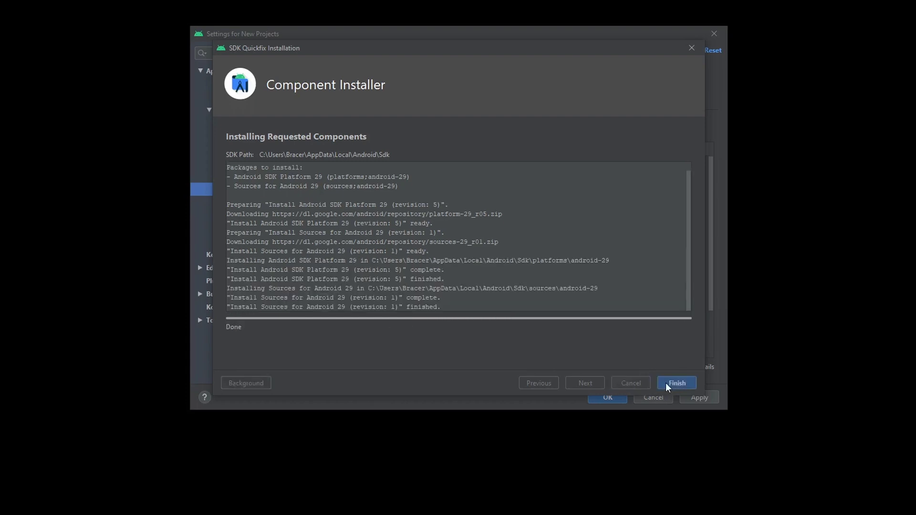
left_click(676, 383)
Step: Add the Android SDK tools and tools\bin folders as new system Path entries
left_click(624, 93)
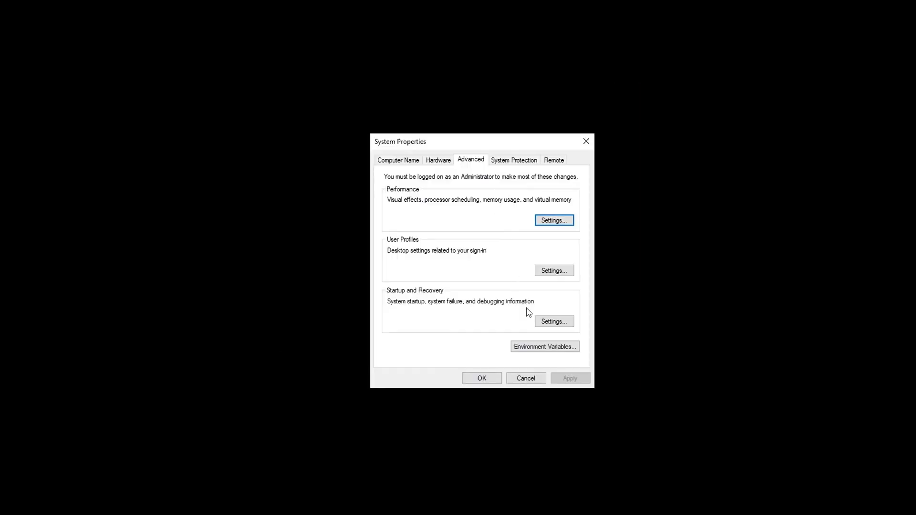
left_click(543, 347)
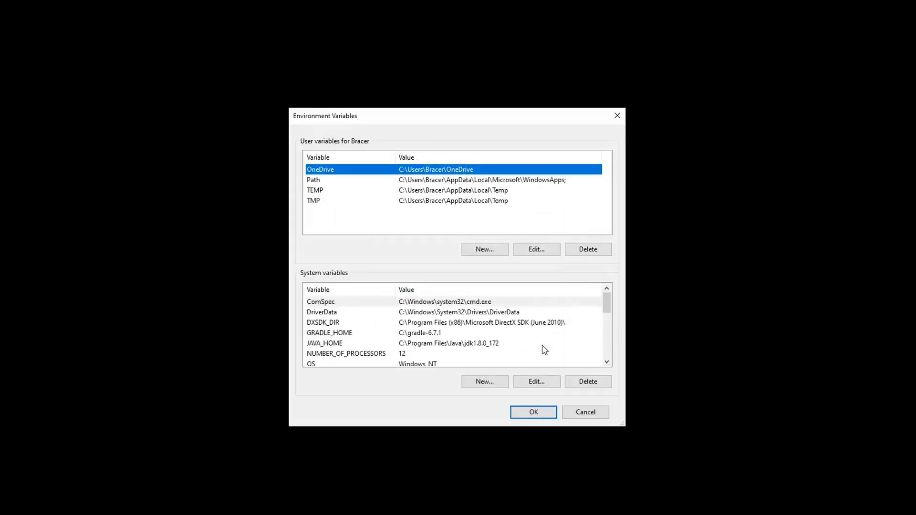
scroll(606, 310, "down", 2)
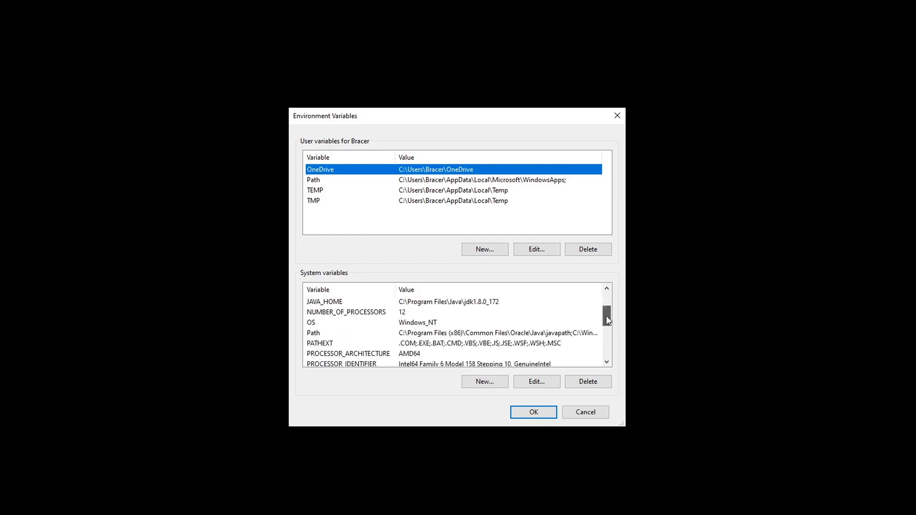
double_click(483, 336)
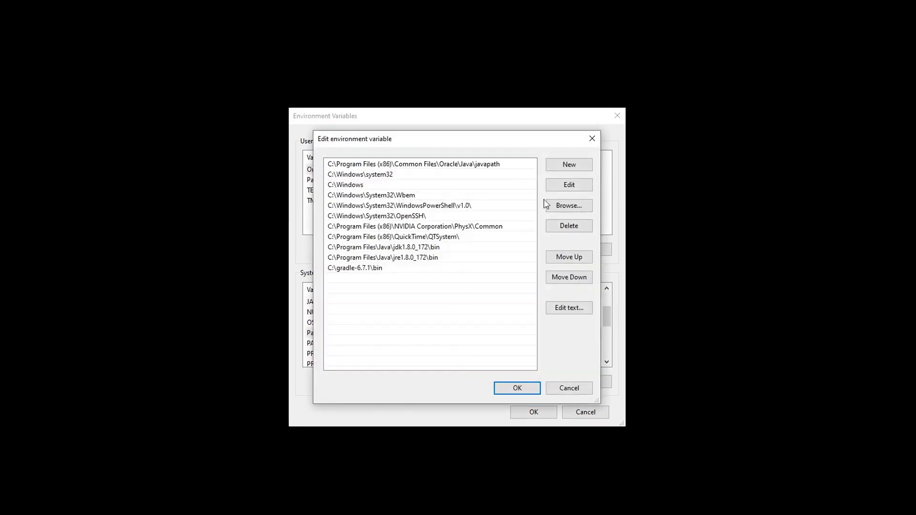
left_click(570, 165)
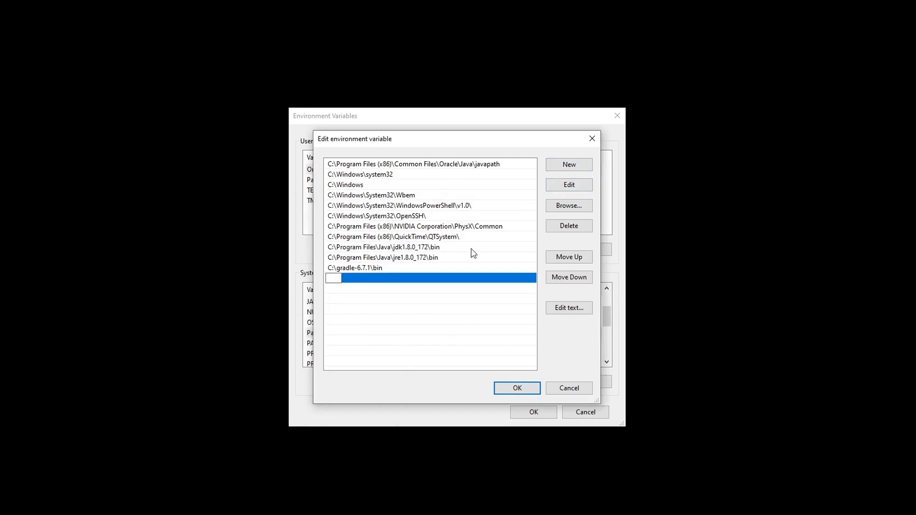
right_click(336, 276)
left_click(378, 325)
left_click(404, 323)
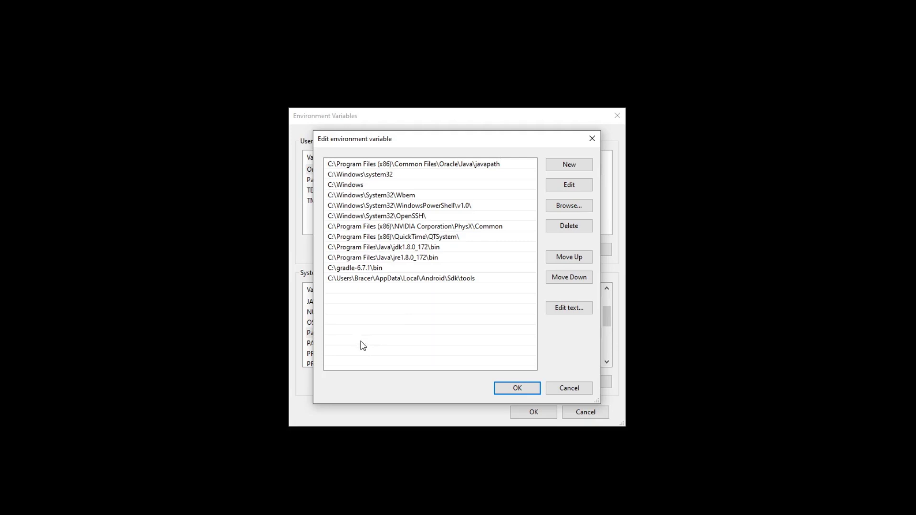
left_click(569, 164)
right_click(337, 289)
left_click(377, 334)
left_click(528, 284)
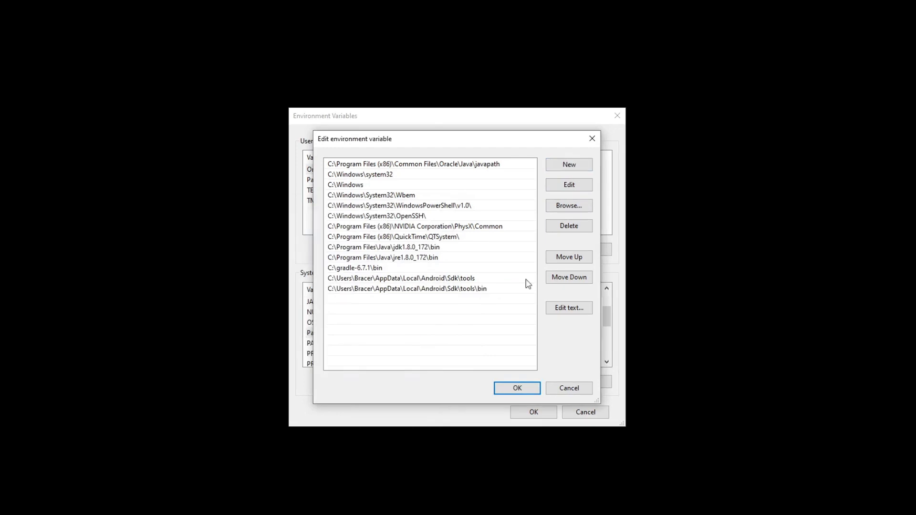
Step: Add the Android SDK platform-tools and build-tools\30.0.3 folders as further Path entries
left_click(569, 165)
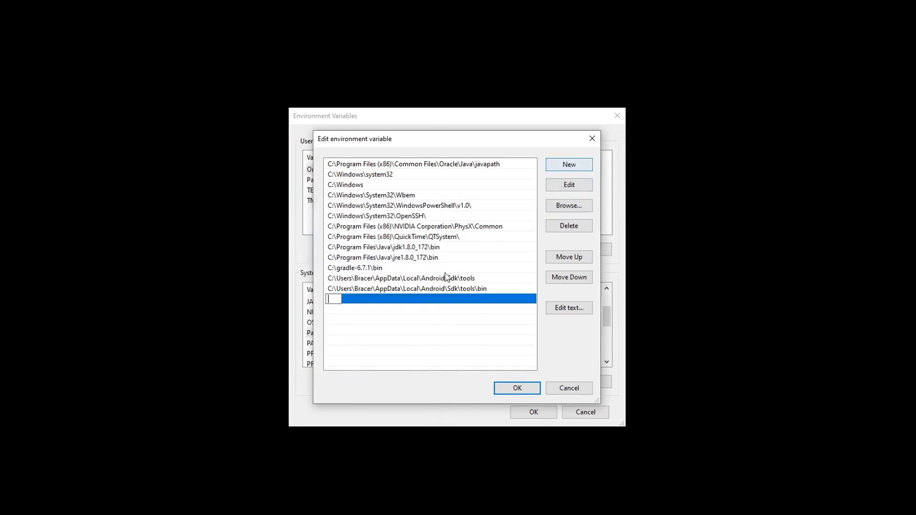
right_click(333, 298)
left_click(396, 344)
key("Return")
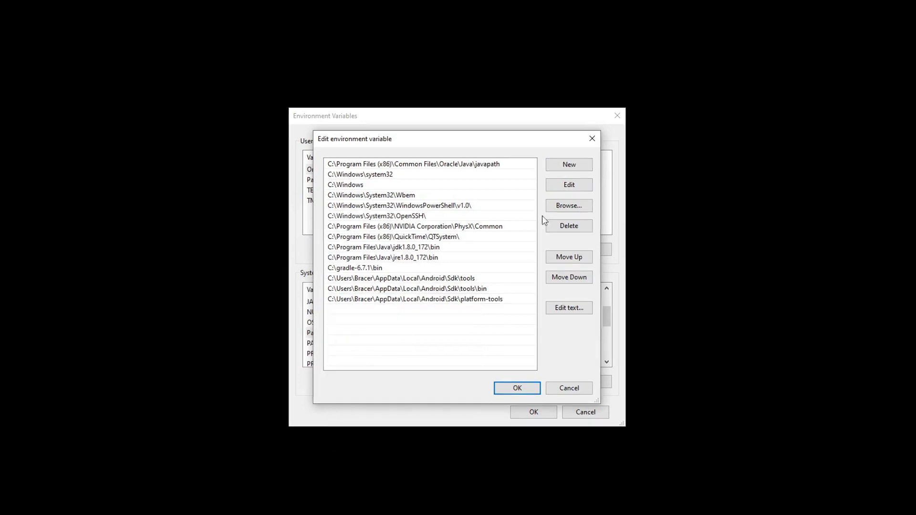
left_click(569, 165)
right_click(338, 309)
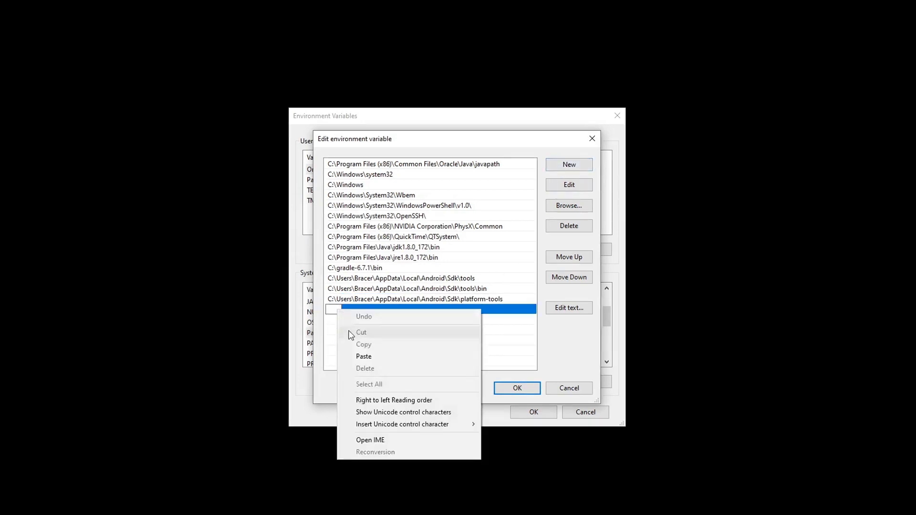
left_click(377, 356)
key("Return")
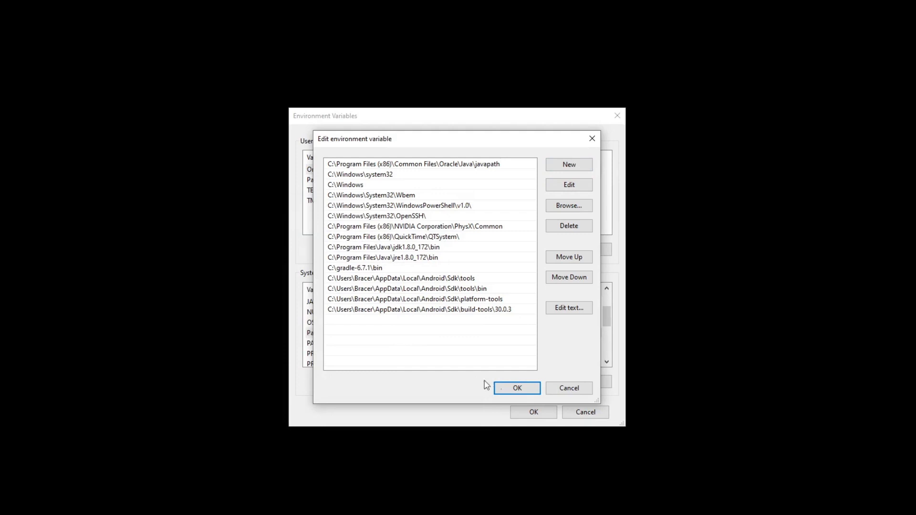
Step: Save the Path edits, add an ANDROID_HOME system variable pointing to the Android Sdk folder, and apply
left_click(525, 388)
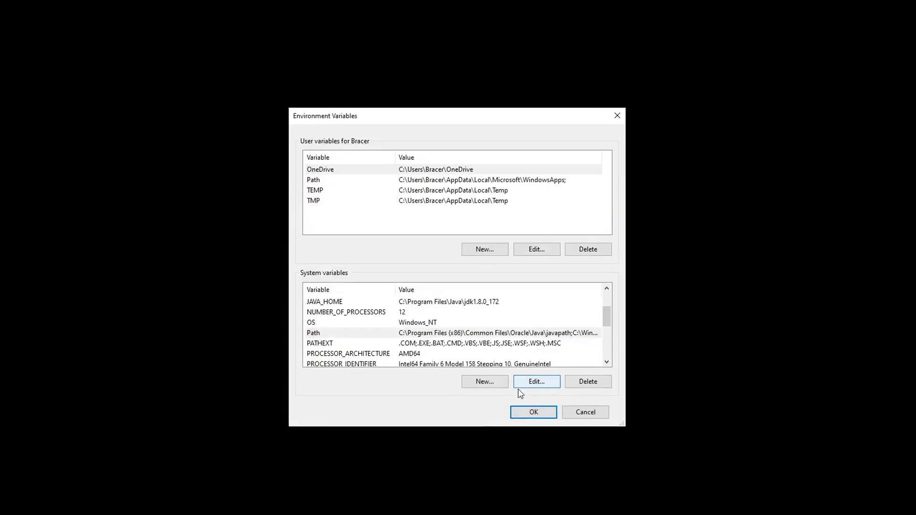
left_click(482, 384)
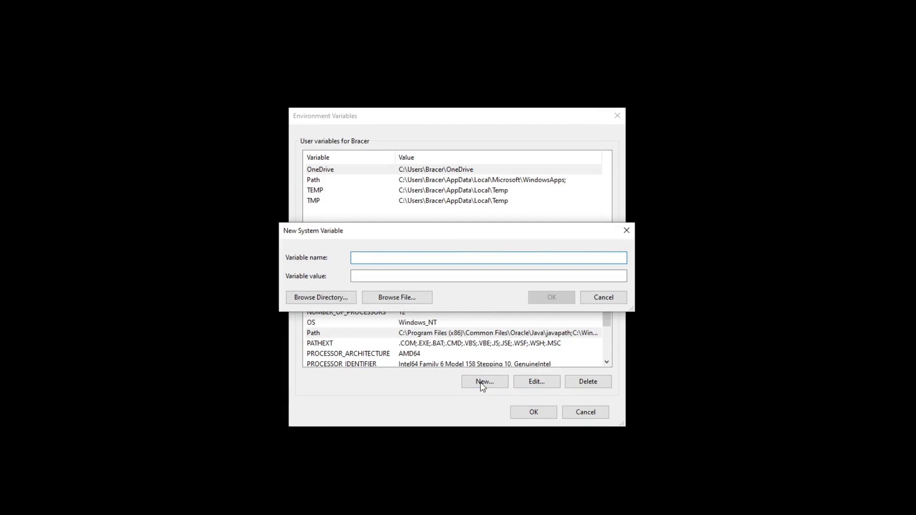
type("ANDROID_HOME")
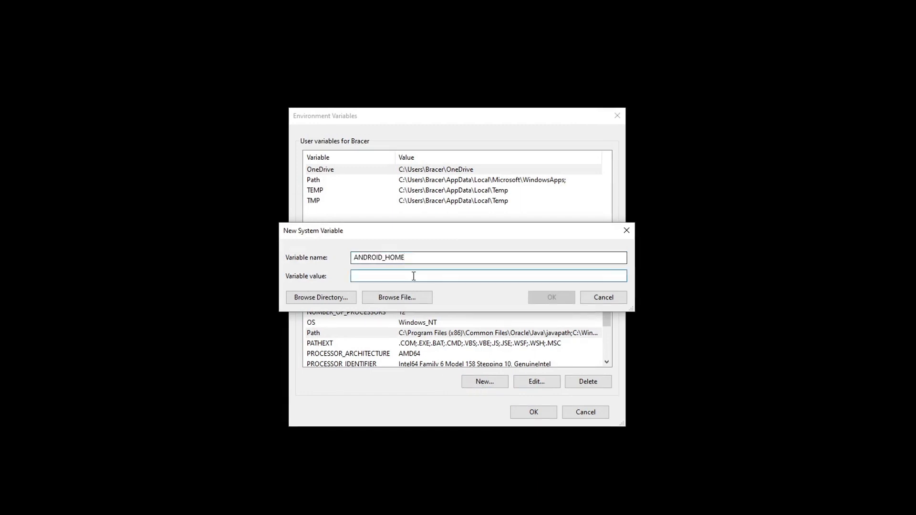
right_click(418, 276)
left_click(464, 323)
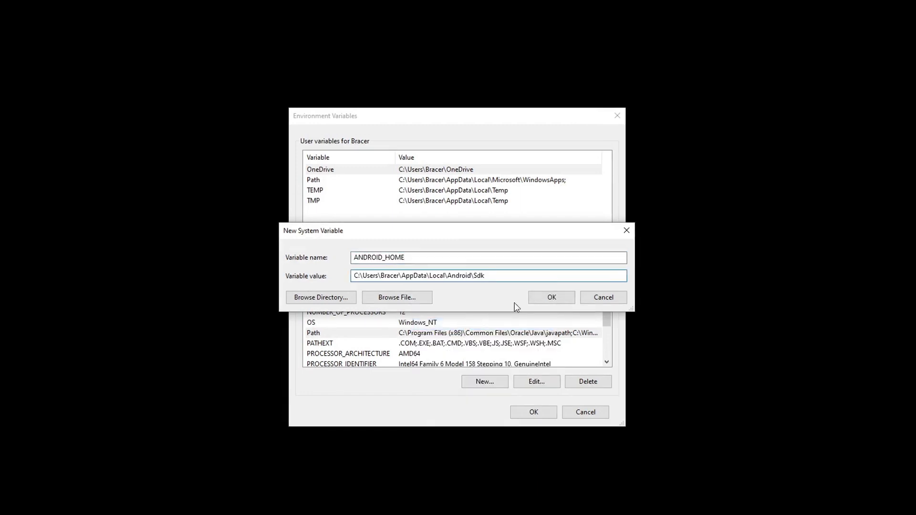
left_click(552, 297)
left_click(534, 413)
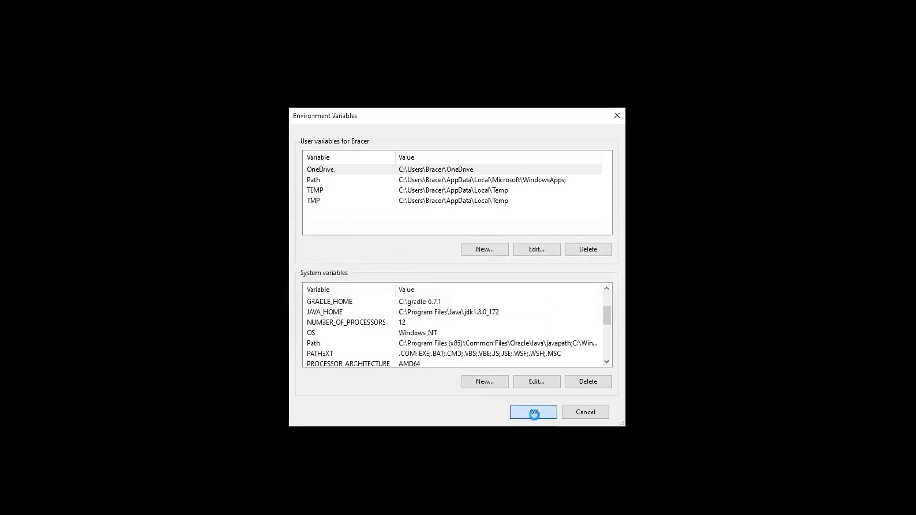
left_click(479, 377)
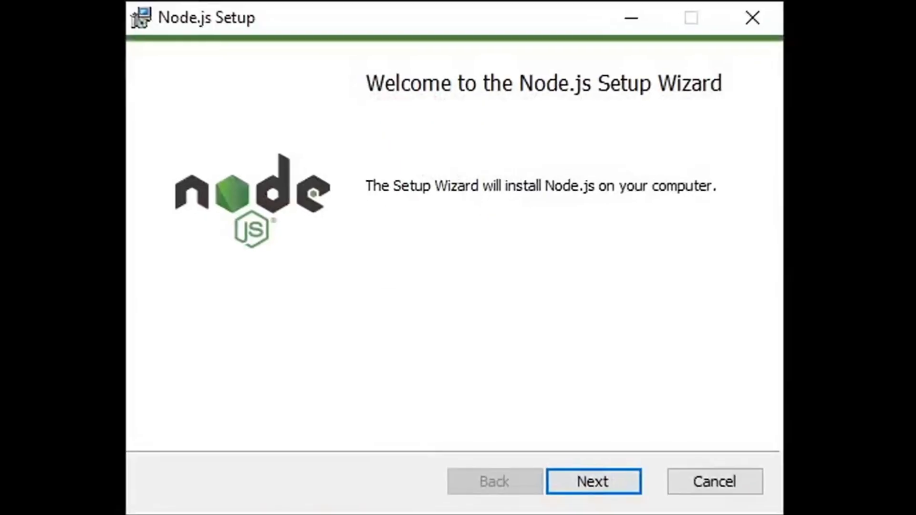
Step: Accept the Node.js license and start installing Node.js with default settings
left_click(538, 452)
left_click(394, 402)
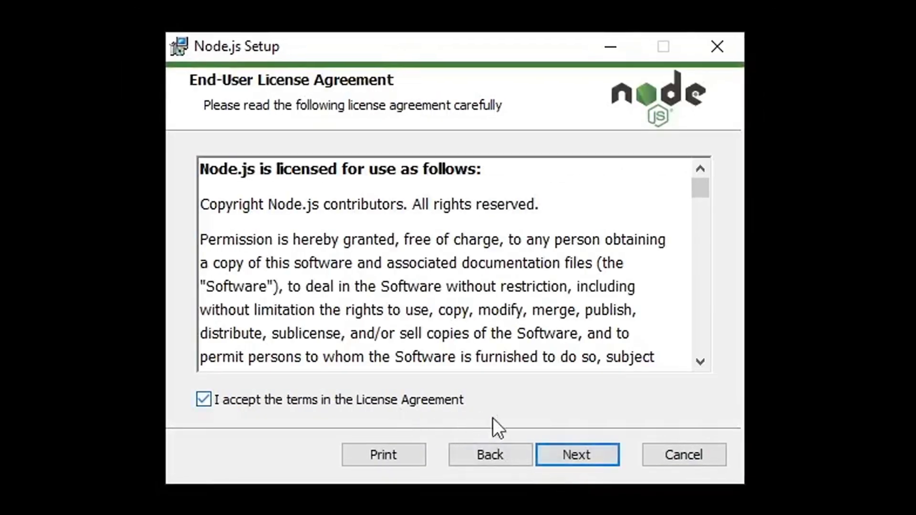
left_click(591, 451)
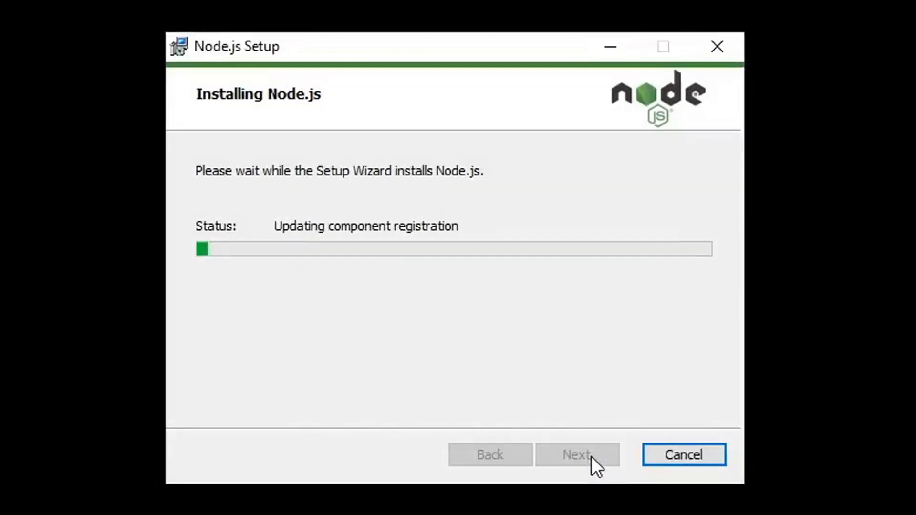